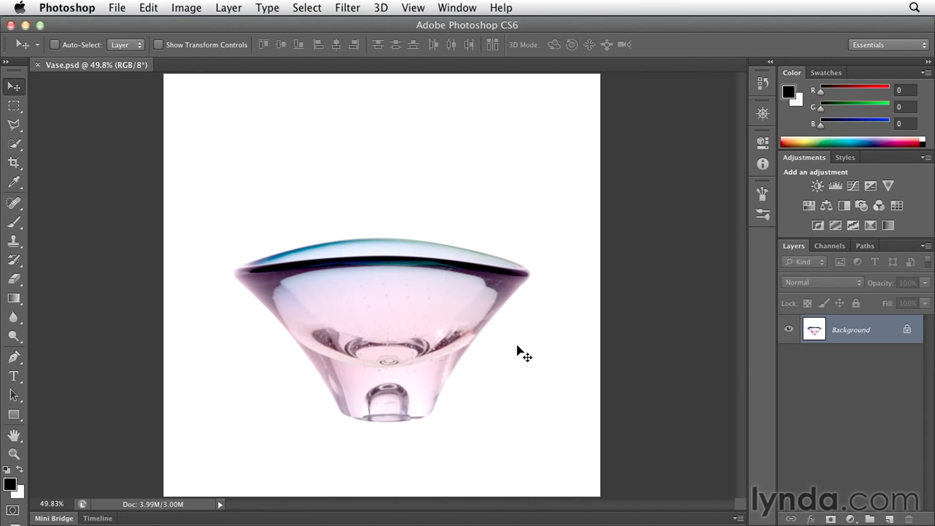
Load the saved vase path as a selection and apply it as a layer mask on the Background layer.
left_click(866, 247)
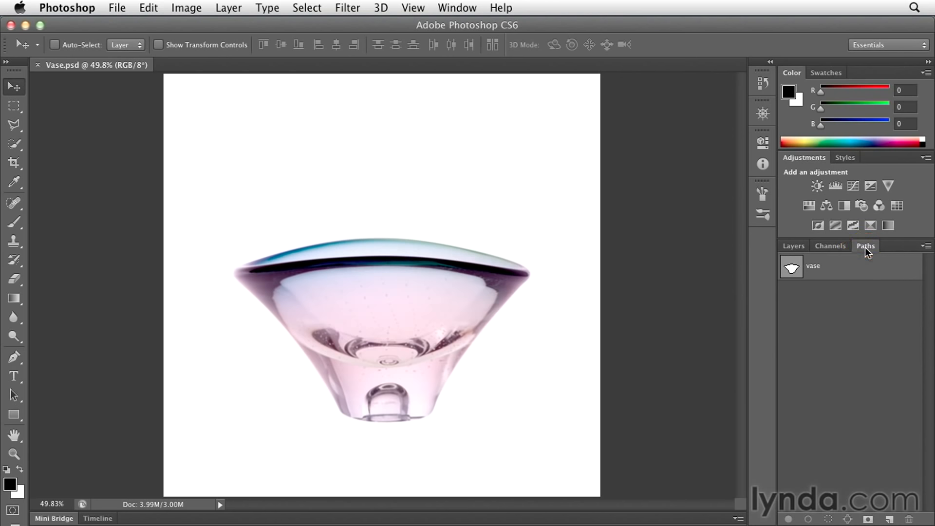
left_click(850, 269)
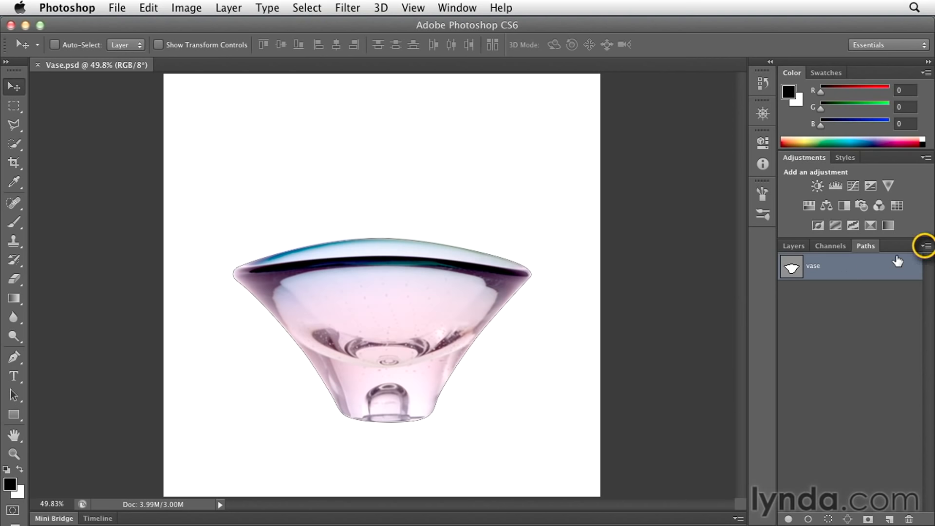
left_click(925, 246)
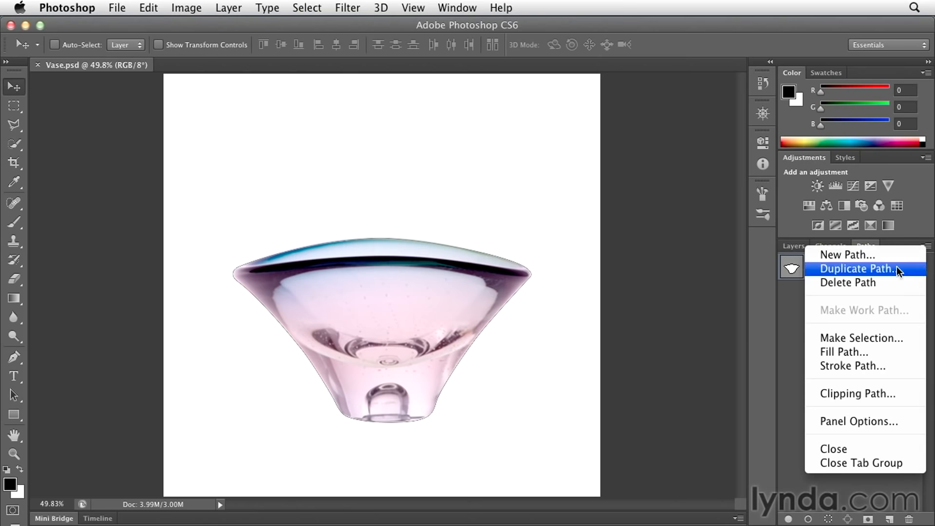
left_click(899, 340)
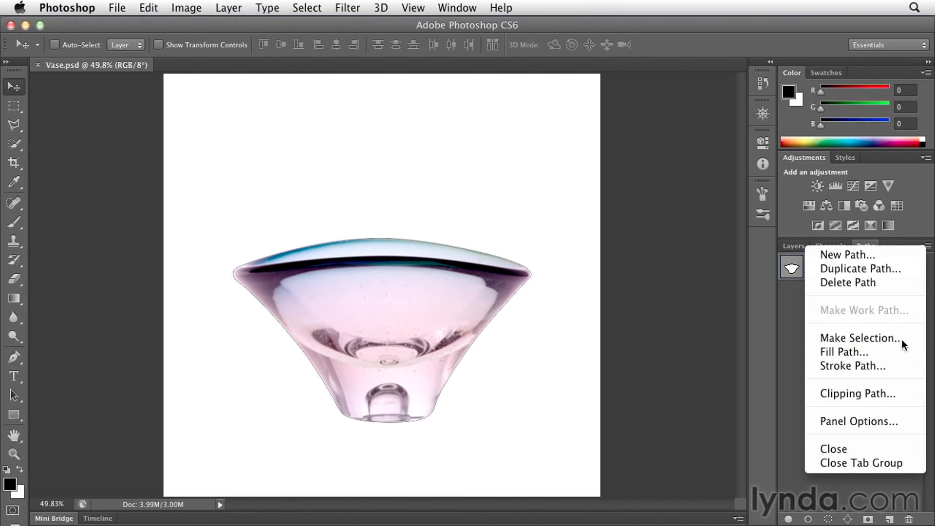
left_click(553, 192)
key("v")
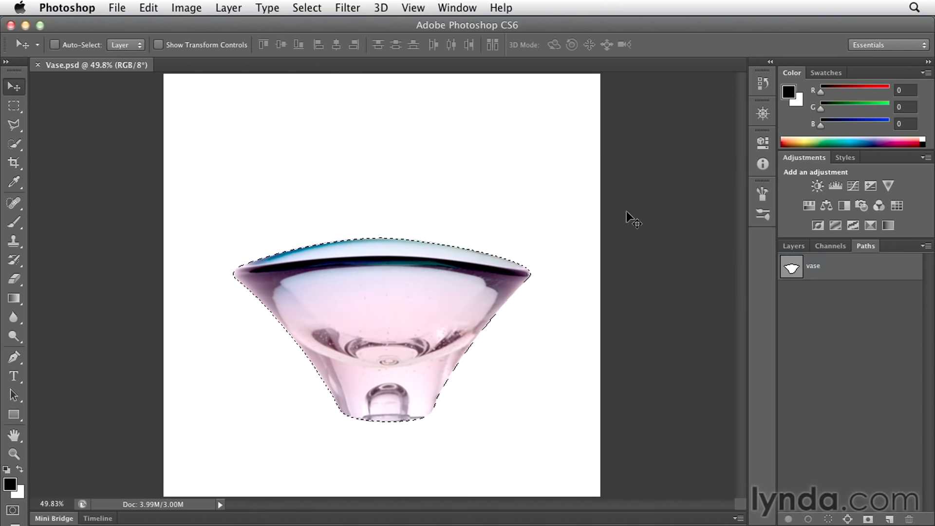
left_click(792, 246)
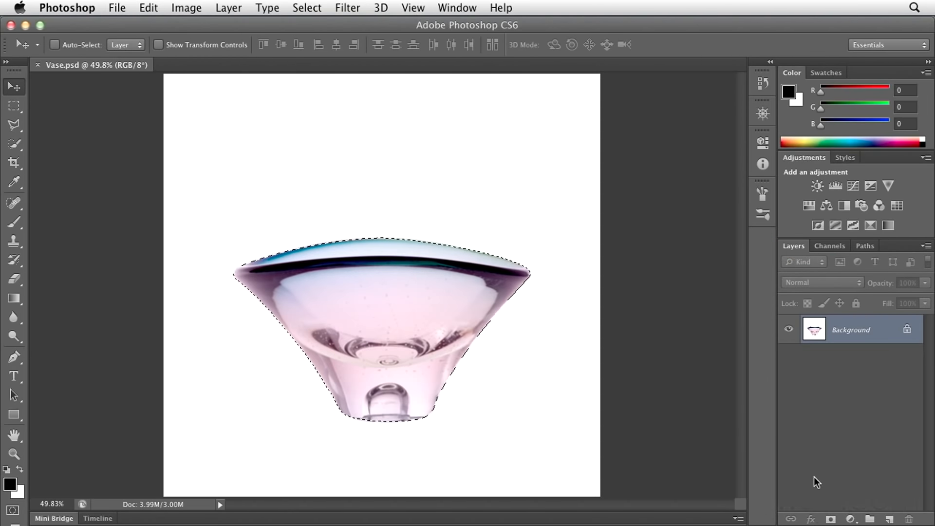
left_click(831, 519)
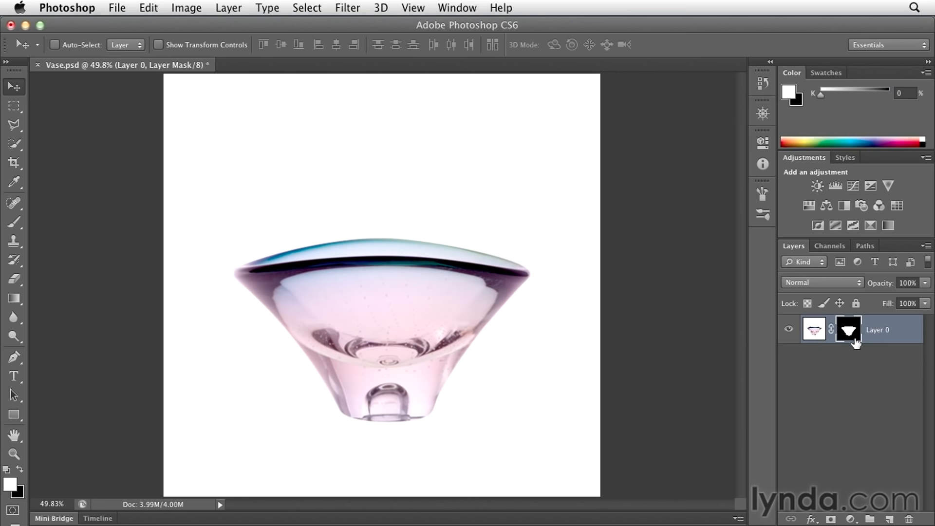
Set the transparency grid size to Medium with Light grid colors in the preferences.
left_click(54, 8)
mouse_move(122, 55)
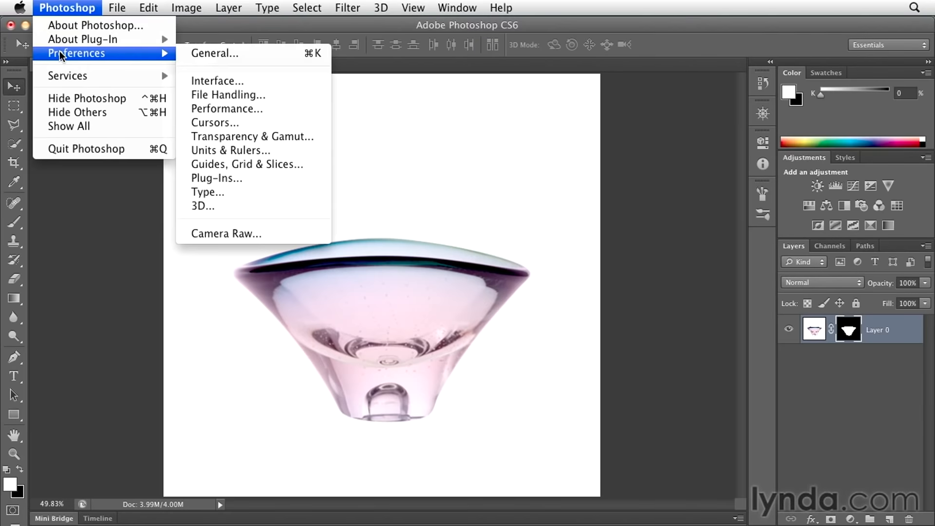
left_click(291, 139)
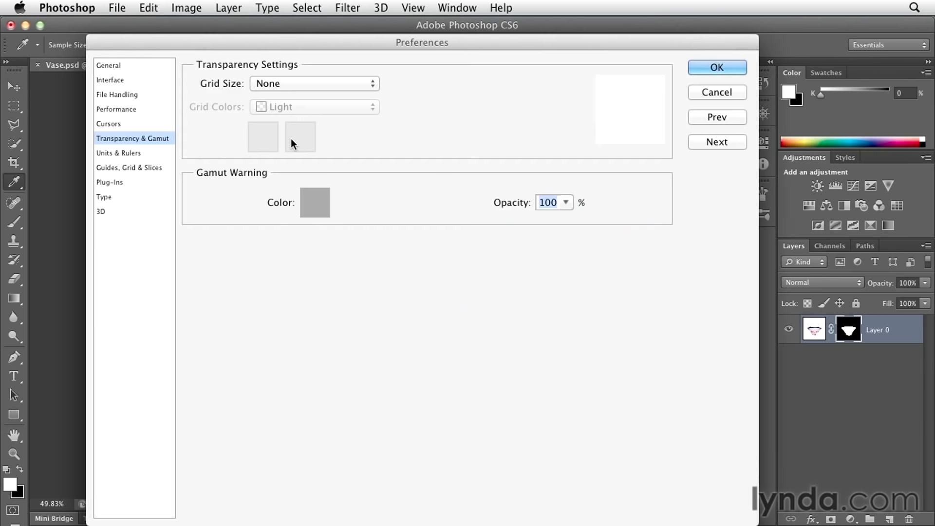
left_click(286, 83)
left_click(289, 106)
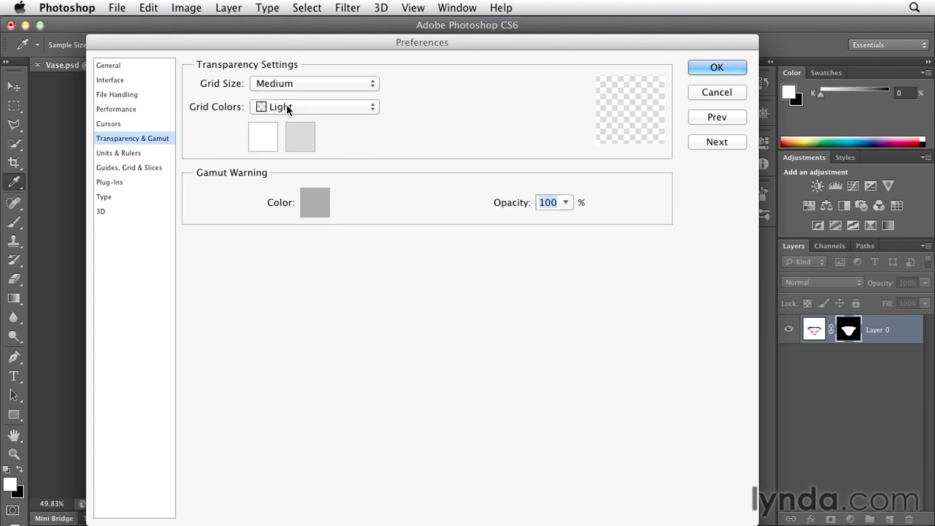
left_click(692, 68)
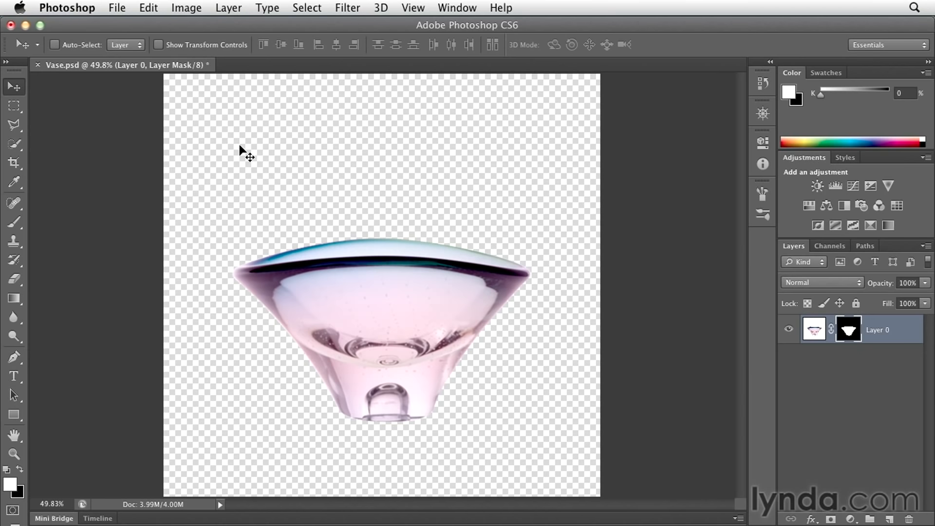
Set the transparency grid size back to None in the preferences.
left_click(67, 8)
mouse_move(82, 54)
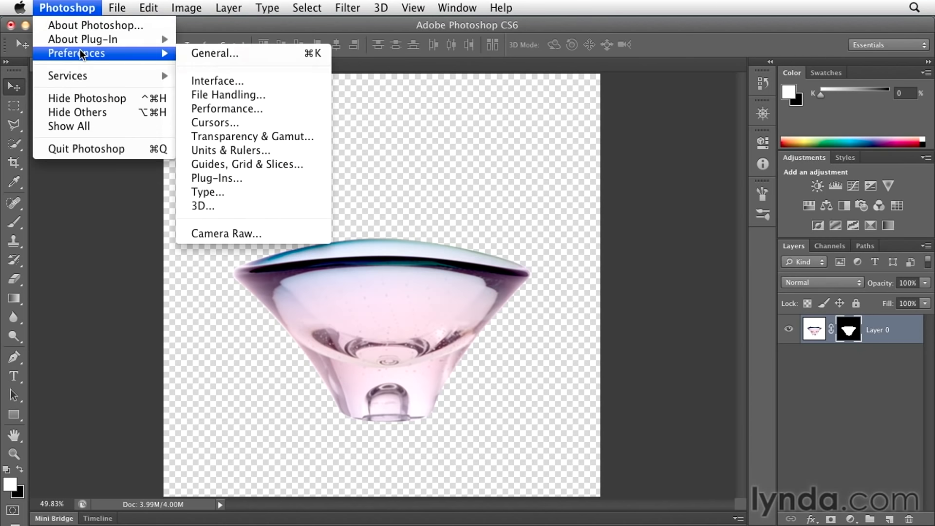
left_click(228, 136)
left_click(295, 83)
left_click(298, 57)
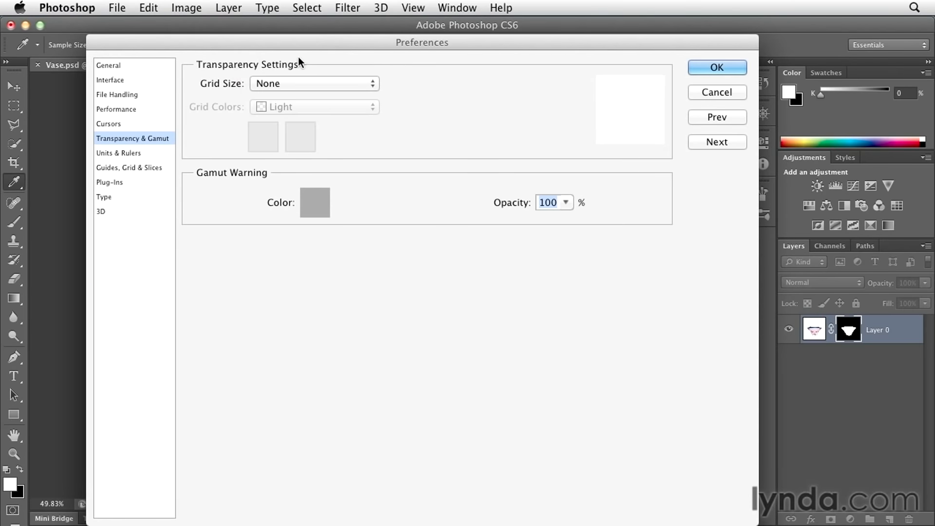
left_click(716, 68)
key("v")
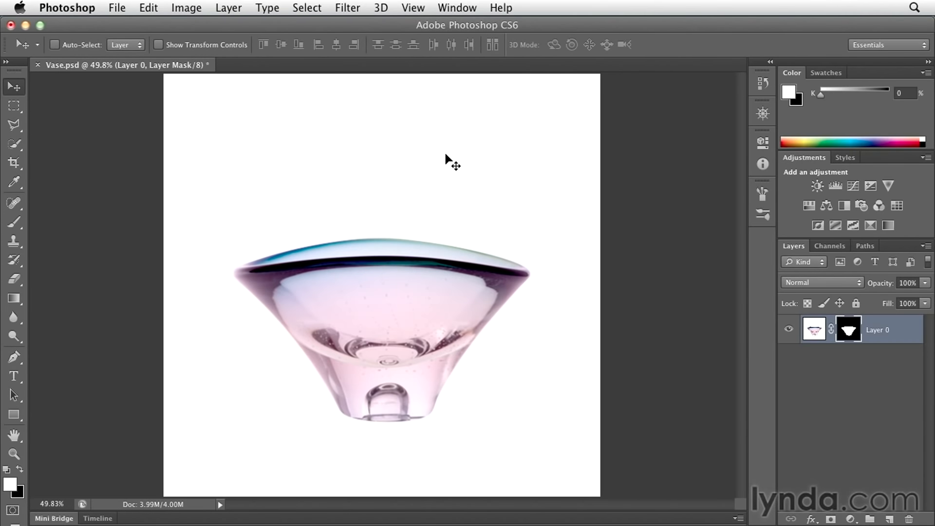
Add a drop shadow to the vase layer with 83% opacity, a -26° angle, 6 px distance and 1 px size.
left_click(814, 519)
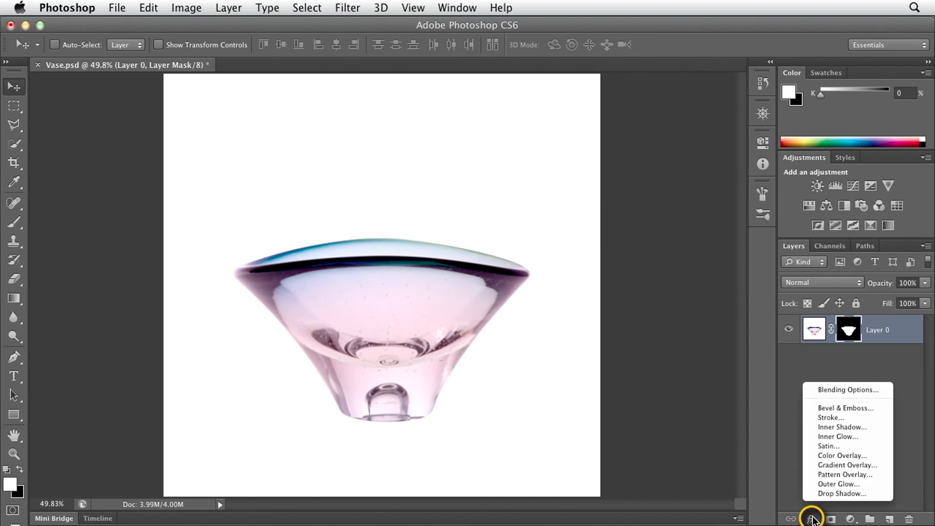
left_click(838, 495)
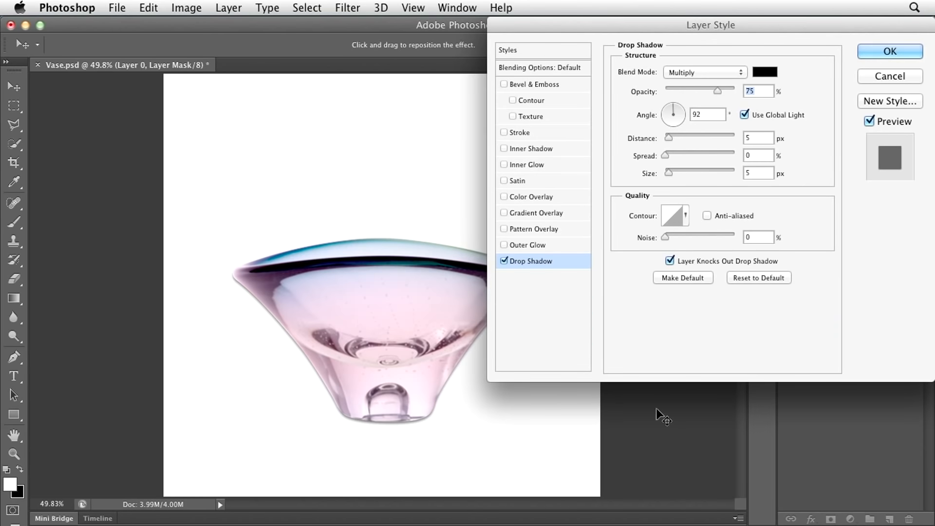
mouse_move(372, 355)
left_mouse_down()
mouse_move(301, 344)
mouse_move(359, 313)
mouse_move(375, 341)
mouse_move(366, 360)
left_mouse_up()
mouse_move(665, 175)
left_mouse_down()
mouse_move(687, 174)
mouse_move(664, 173)
left_mouse_up()
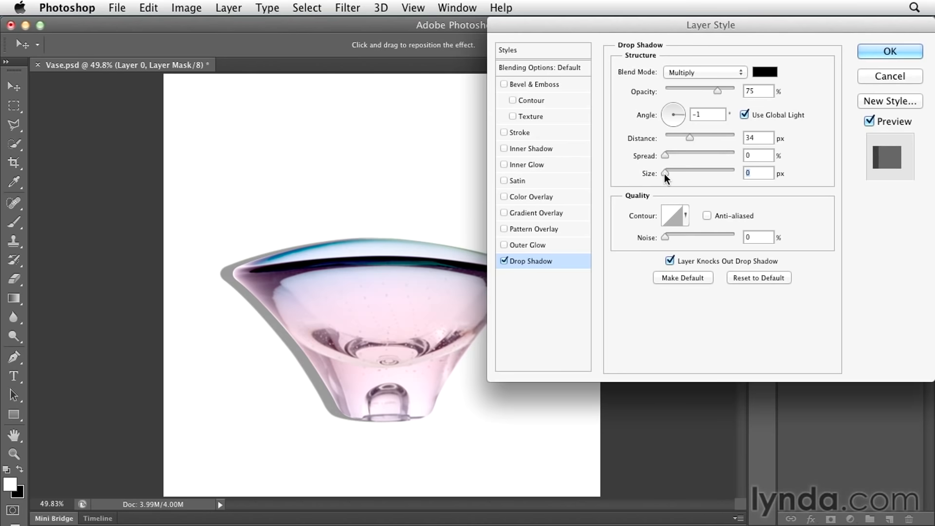
left_click_drag(303, 317, 287, 300)
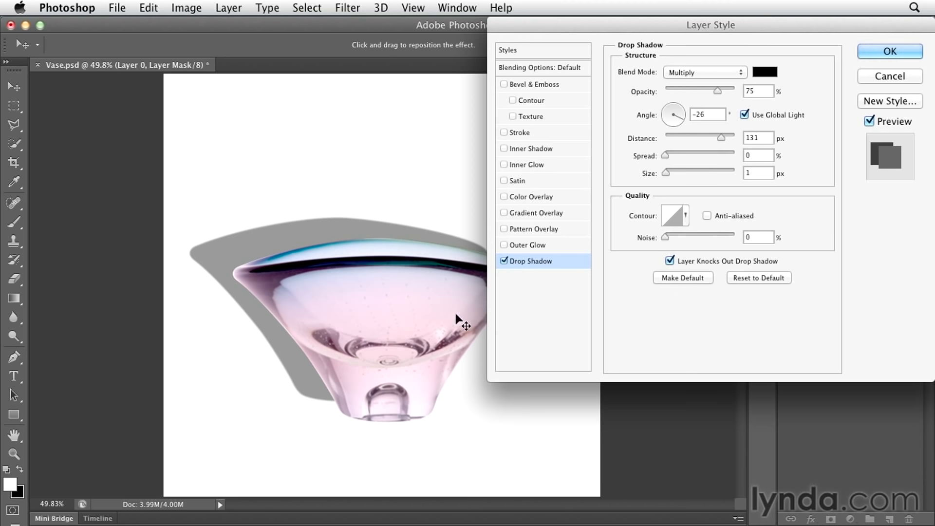
left_click_drag(719, 92, 724, 92)
left_click_drag(310, 393, 347, 412)
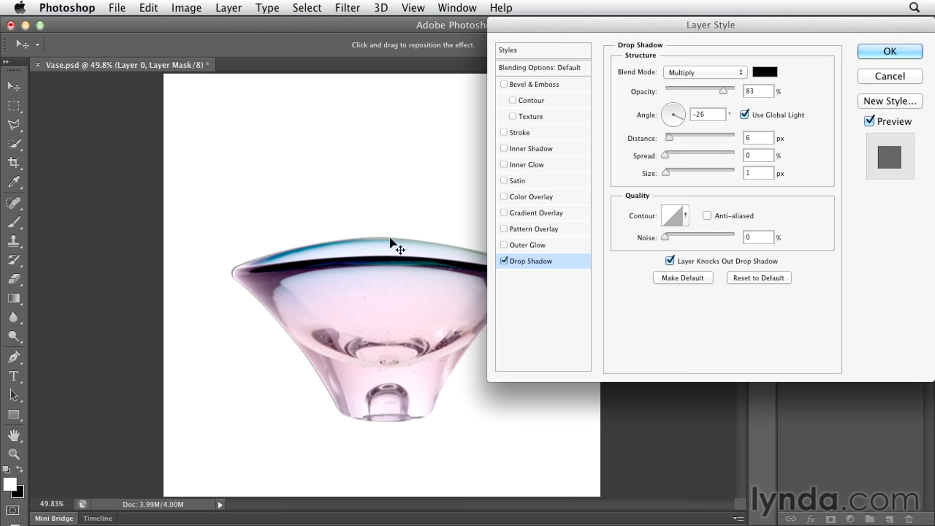
left_click(878, 49)
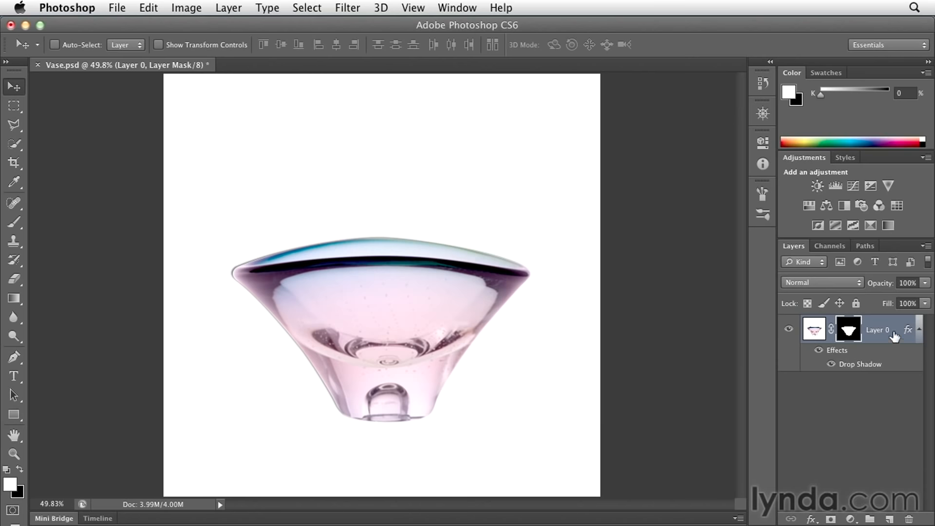
Separate the vase's drop shadow effect into its own layer.
right_click(893, 362)
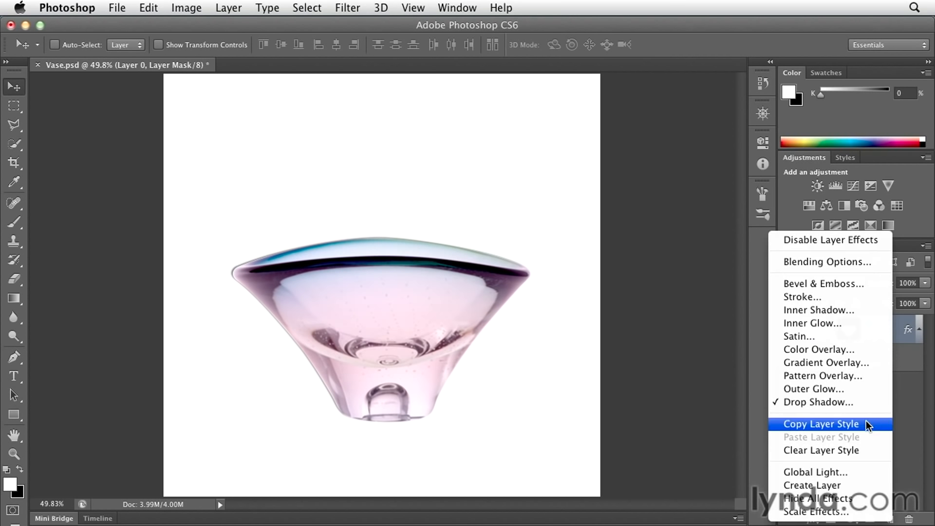
left_click(857, 485)
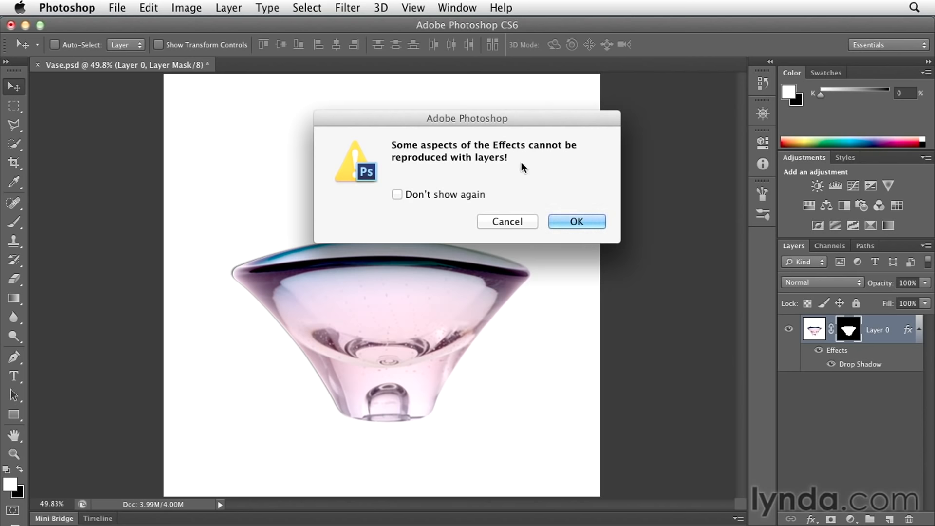
left_click(584, 228)
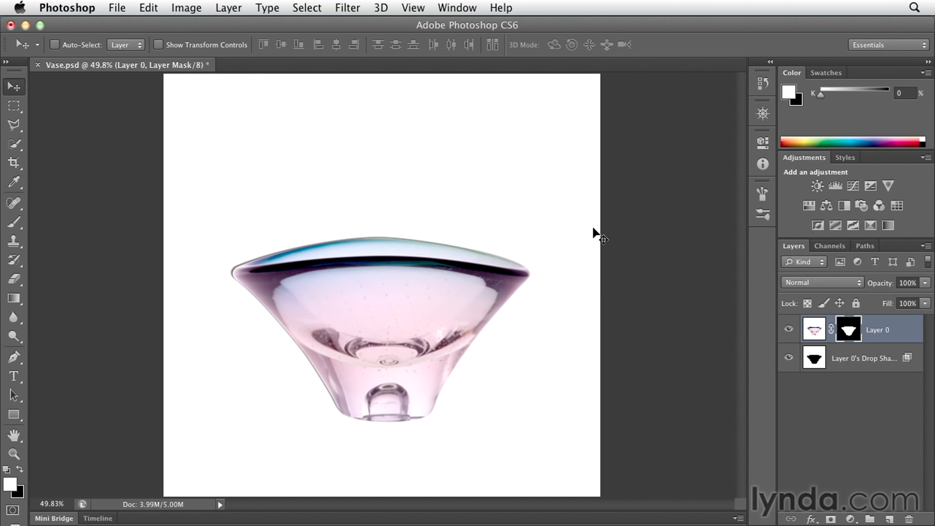
Examine the blending mode and fill opacity in the separated drop shadow layer's blending options.
left_click(903, 356)
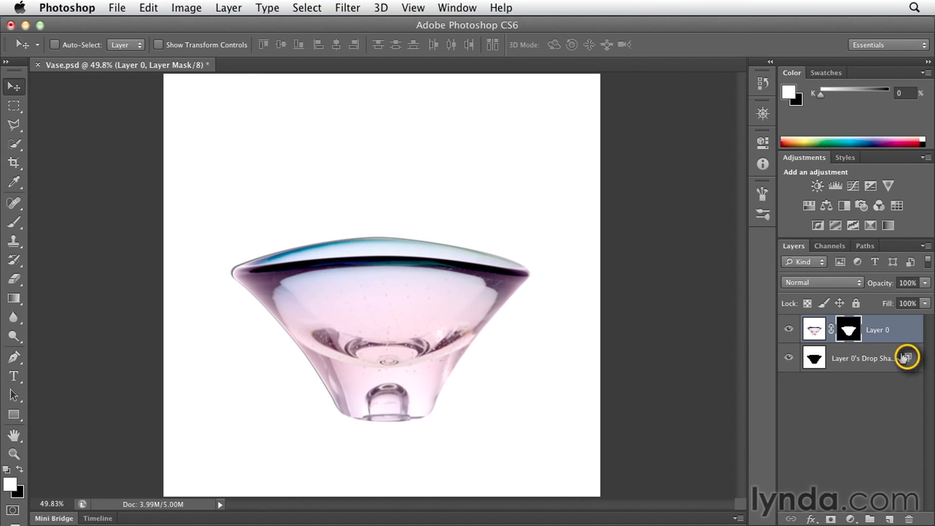
double_click(907, 358)
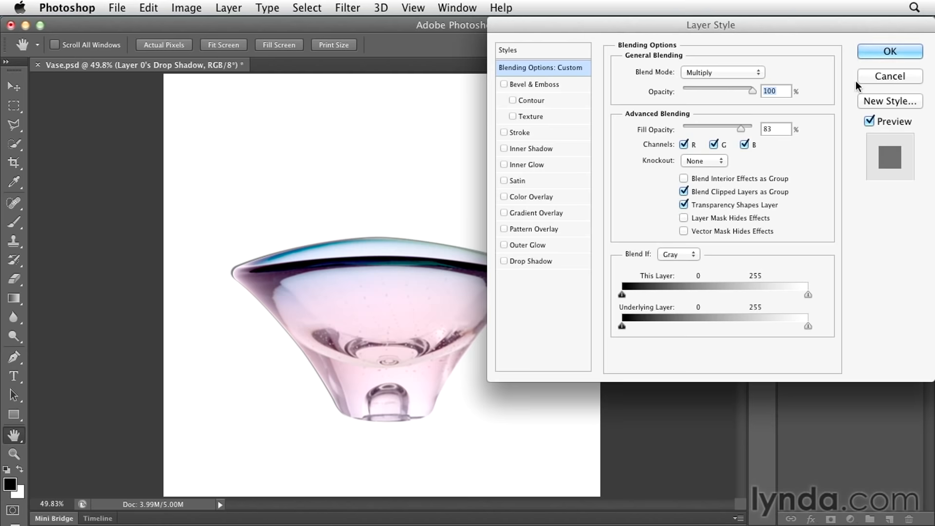
left_click(865, 51)
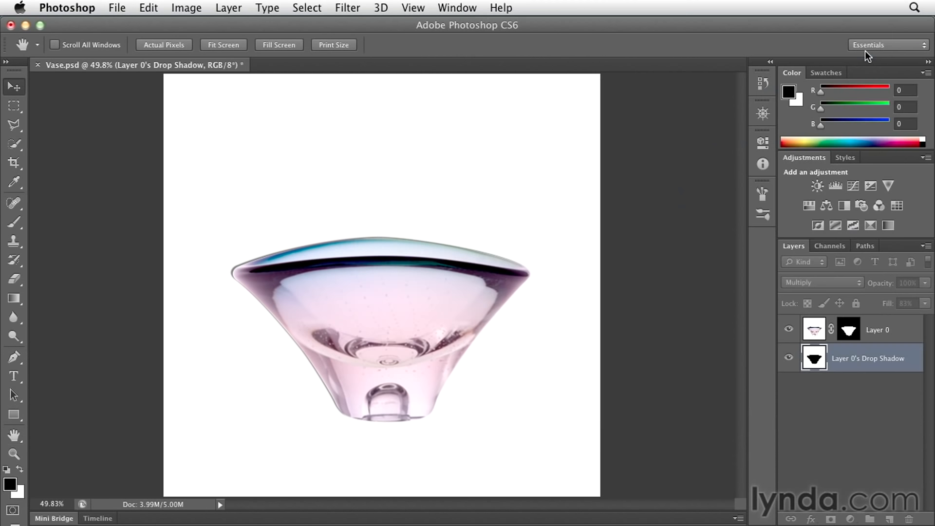
Convert the drop shadow layer to a Smart Object and squash it down toward the vase's base to about 31% height.
right_click(877, 359)
left_click(767, 100)
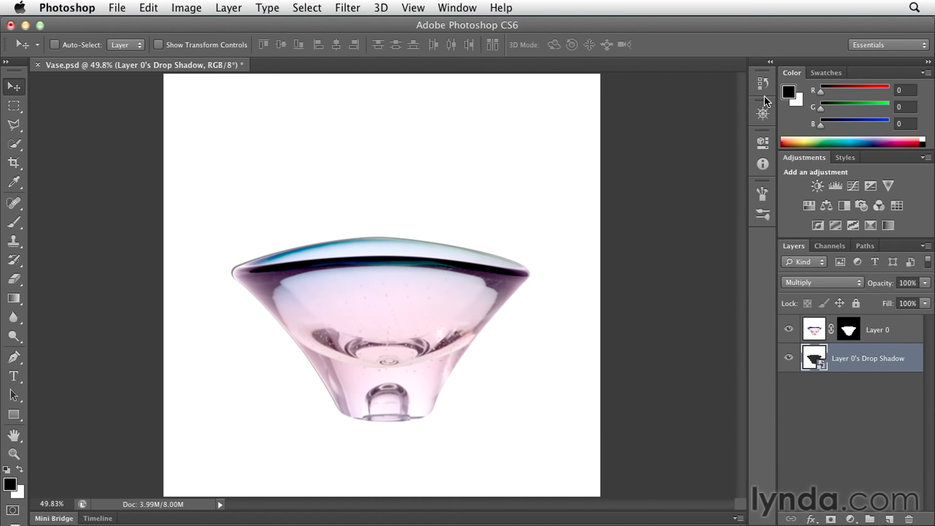
key("super+t")
left_click_drag(380, 234, 349, 366)
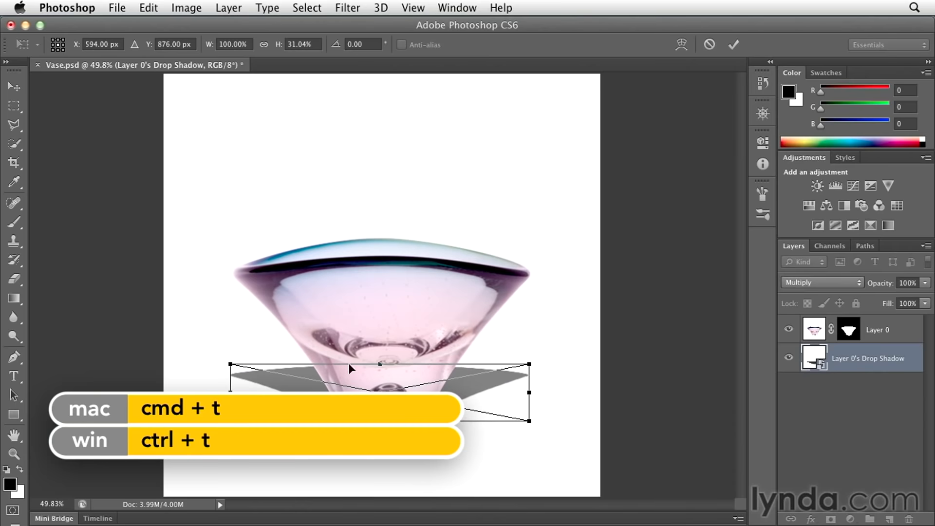
right_click(404, 375)
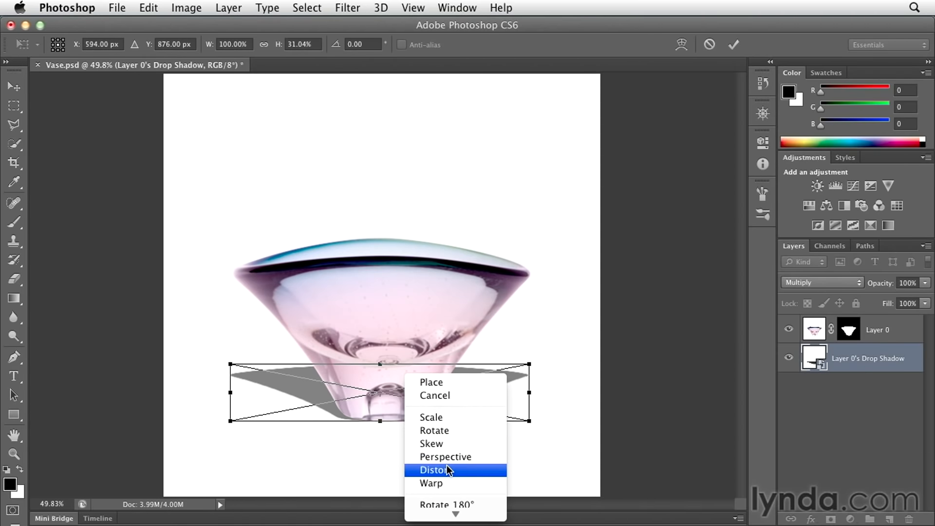
left_click(481, 356)
key("Return")
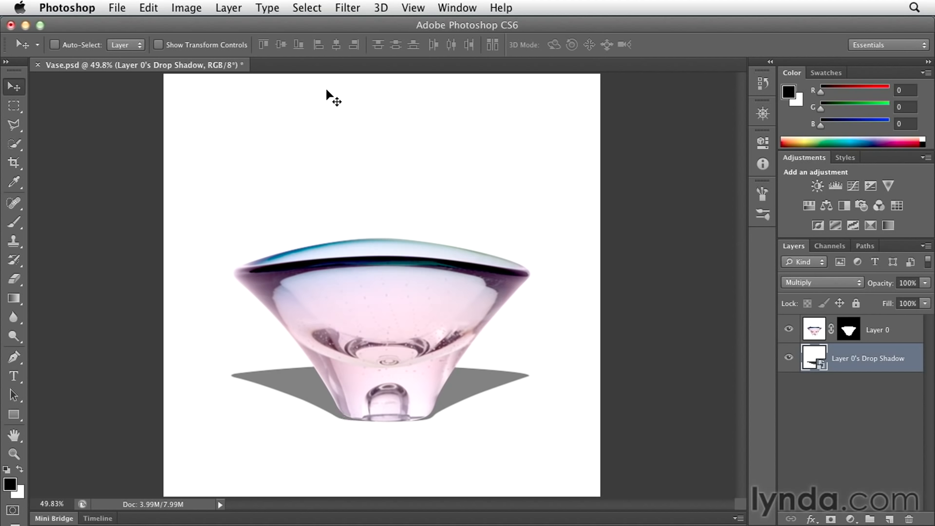
Apply a Gaussian Blur with a 16.2 pixel radius to the flattened shadow.
left_click(347, 8)
mouse_move(351, 177)
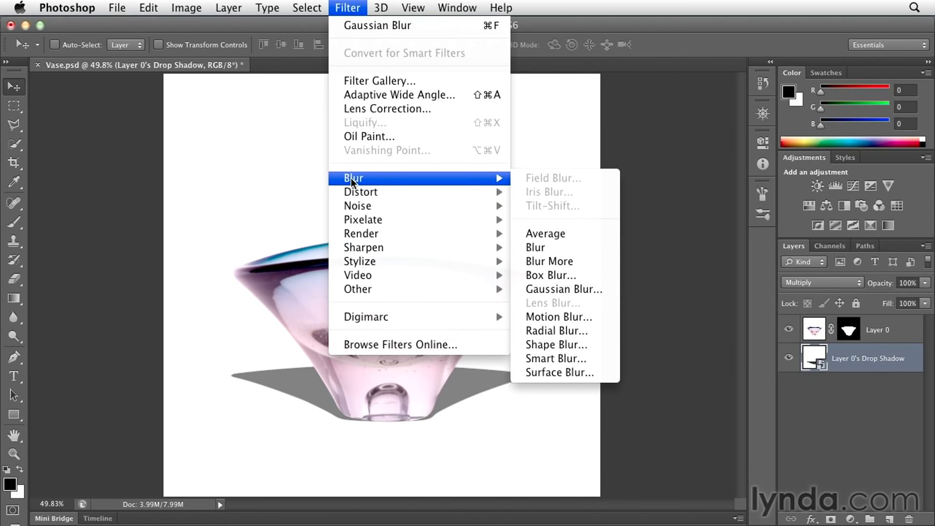
left_click(599, 288)
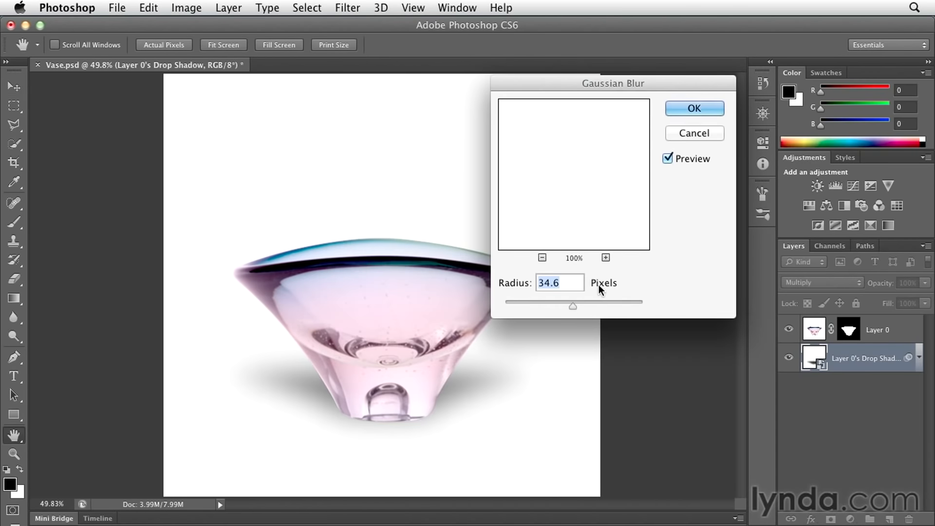
left_click_drag(572, 305, 552, 305)
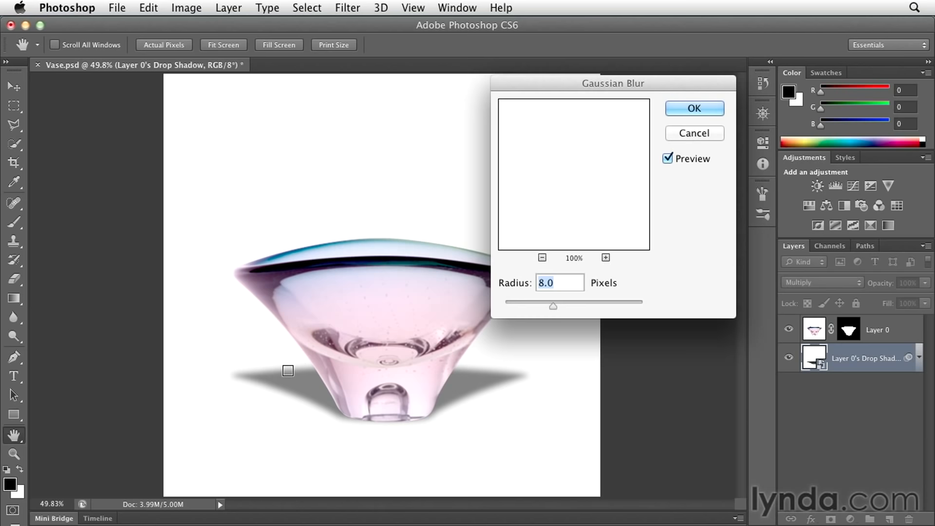
left_click_drag(554, 308, 563, 306)
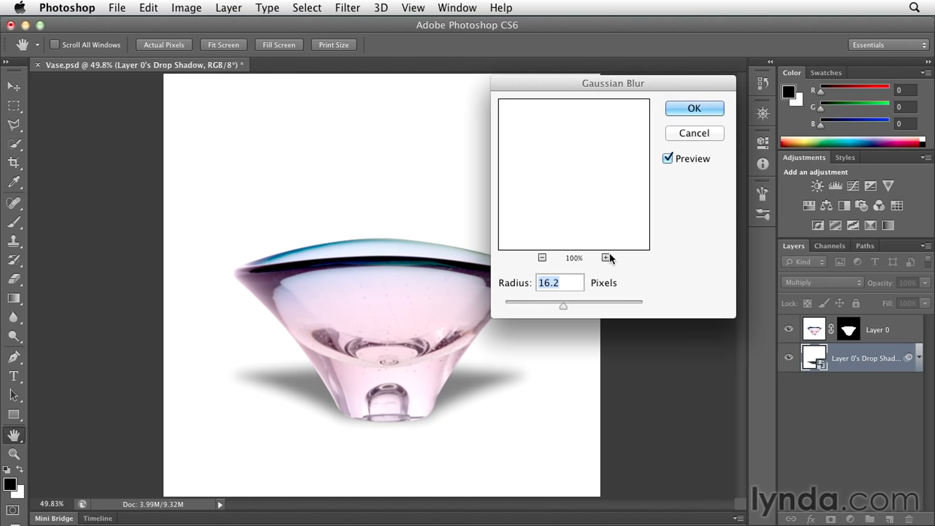
left_click(694, 108)
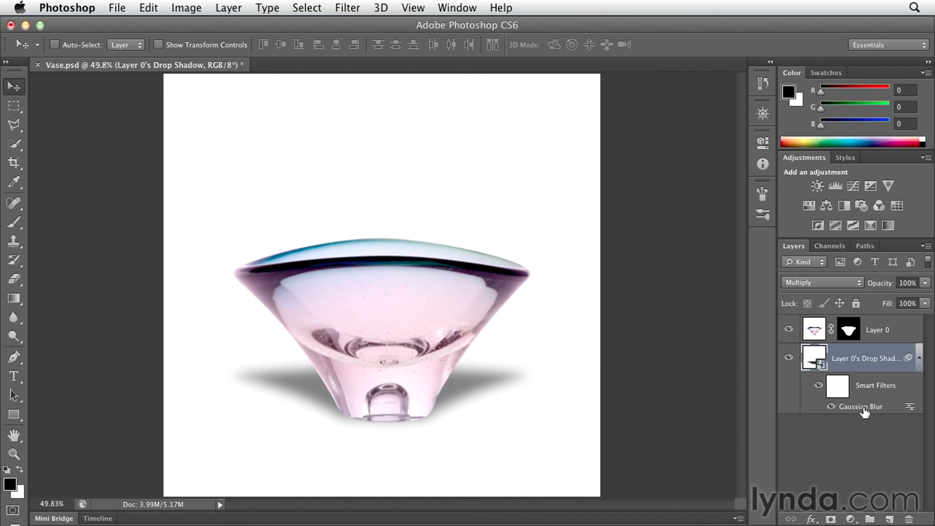
Mask the Gaussian Blur with a white-to-black linear gradient so the shadow stays sharp at the vase's base and softens farther back.
left_click(838, 387)
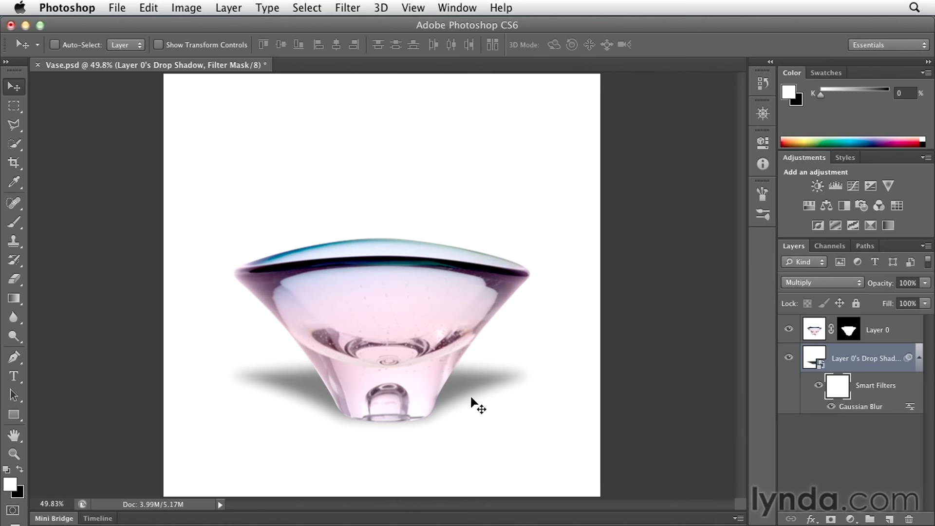
key("g")
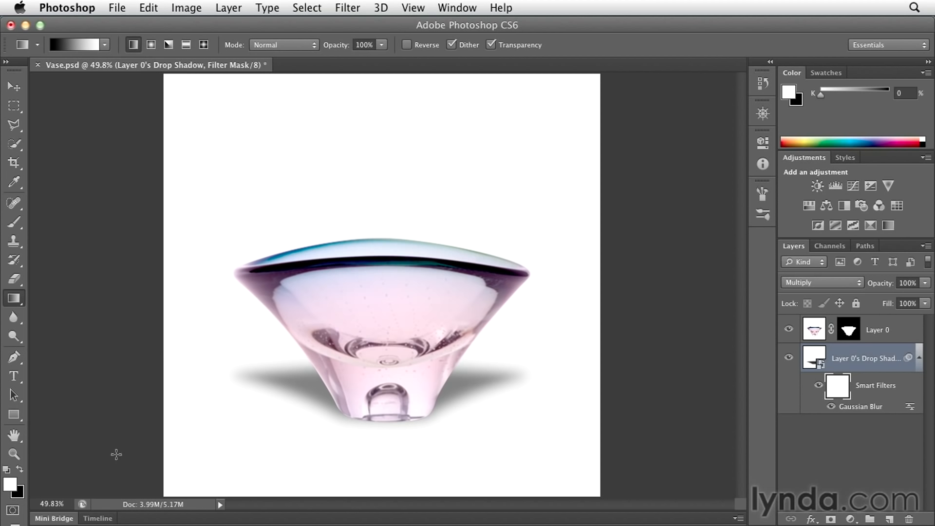
key("d")
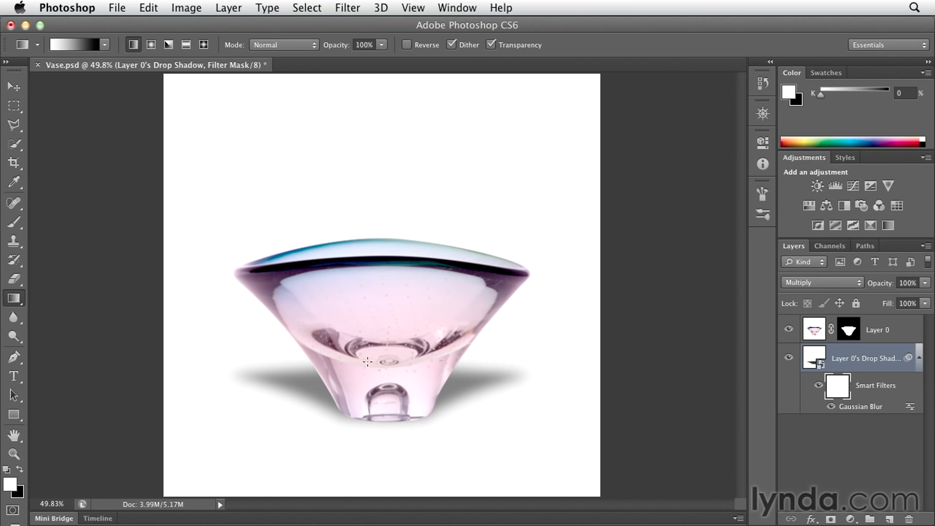
left_click_drag(352, 359, 356, 420)
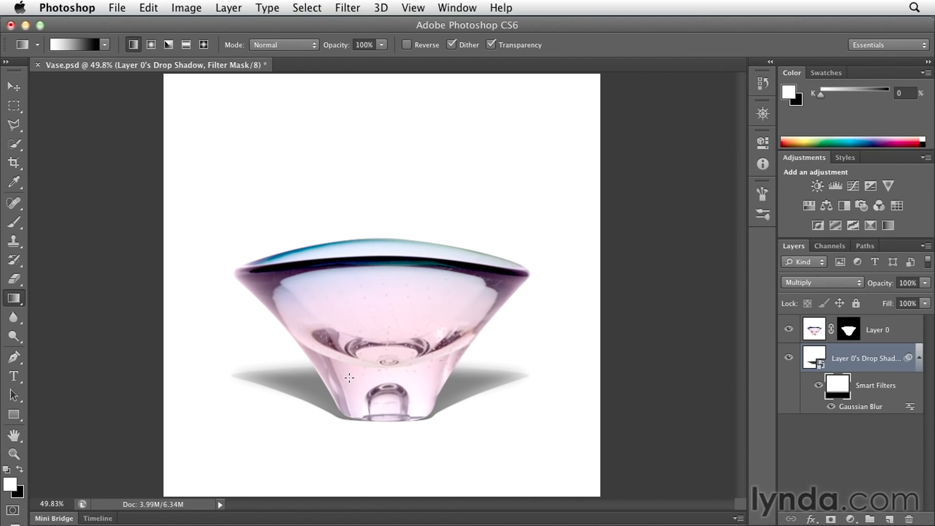
left_click_drag(350, 376, 347, 418)
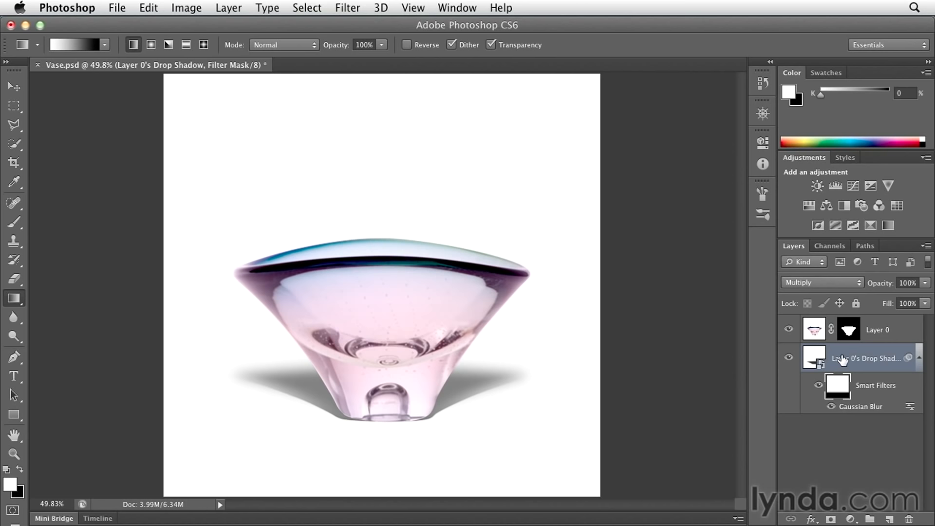
Add a layer mask to the drop shadow layer and fade the shadow away from the vase's base with a white-to-black linear gradient.
left_click(816, 360)
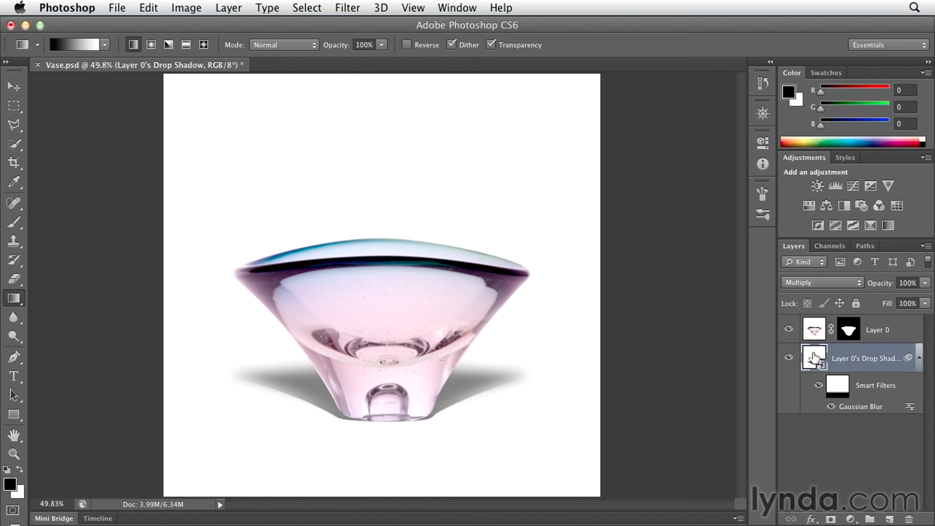
left_click(830, 519)
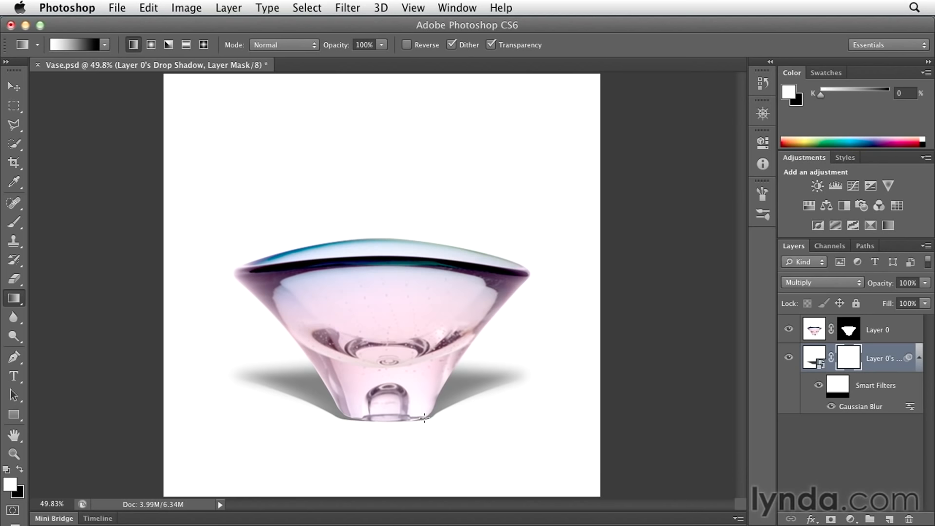
left_click_drag(425, 418, 420, 356)
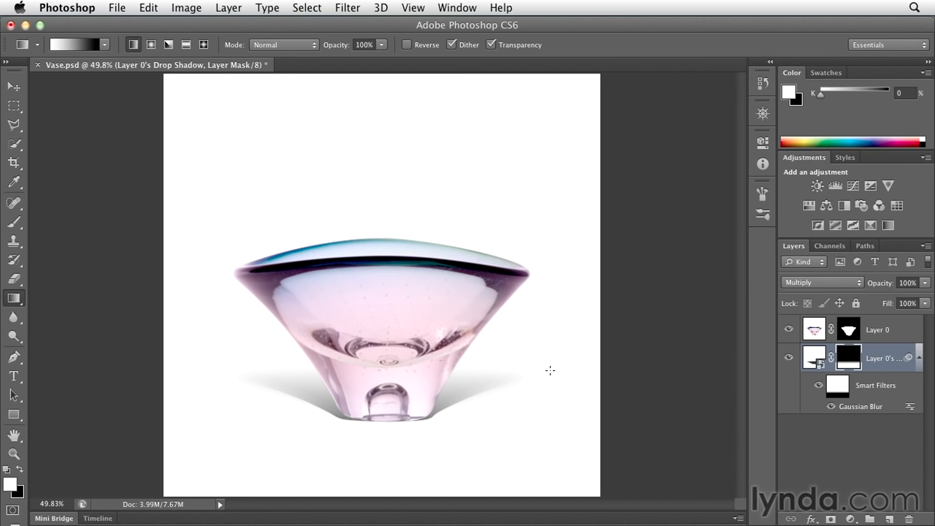
key("v")
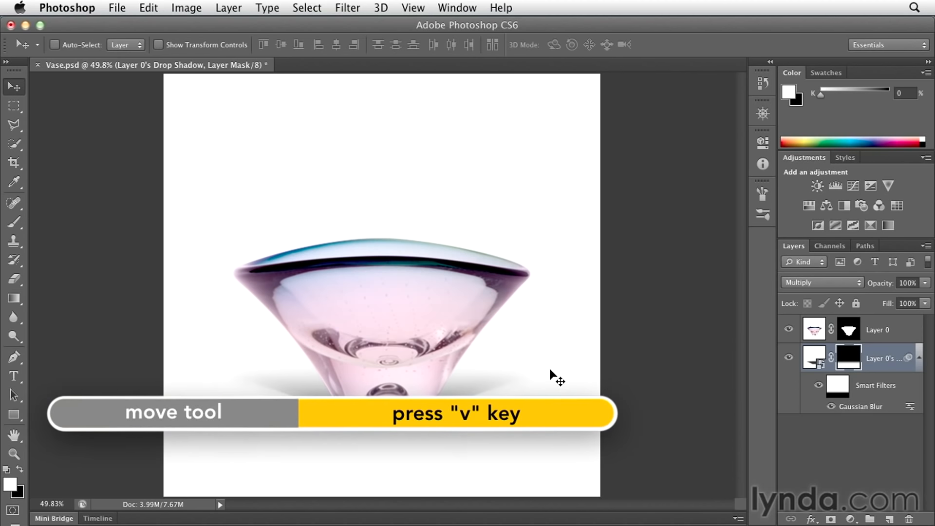